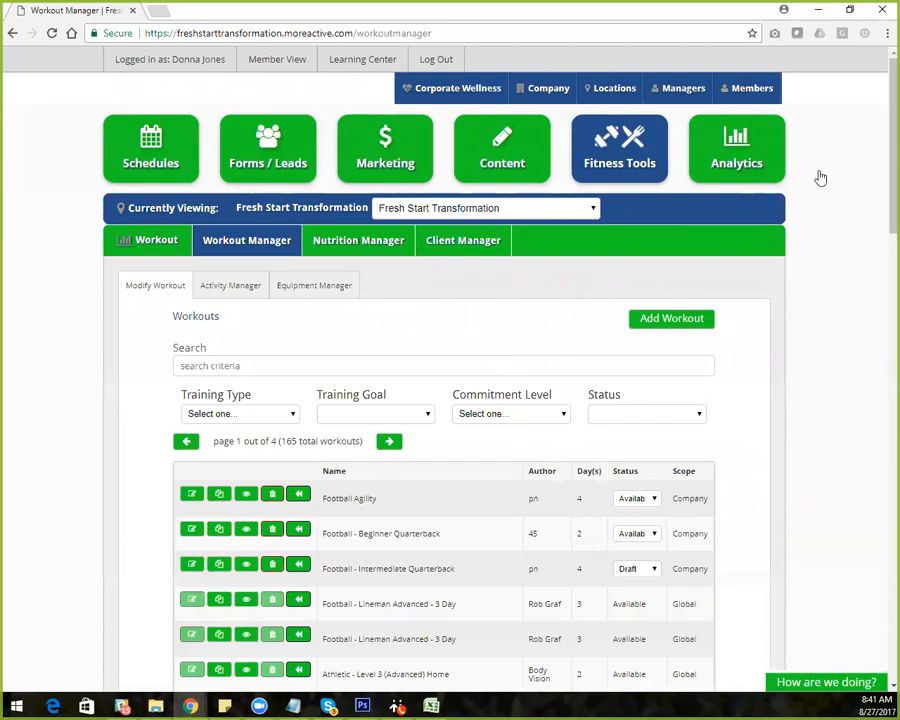
Start a new meal from the Meals list of the Nutrition Manager in Fitness Tools
{"action": "left_click", "coordinate": [620, 157]}
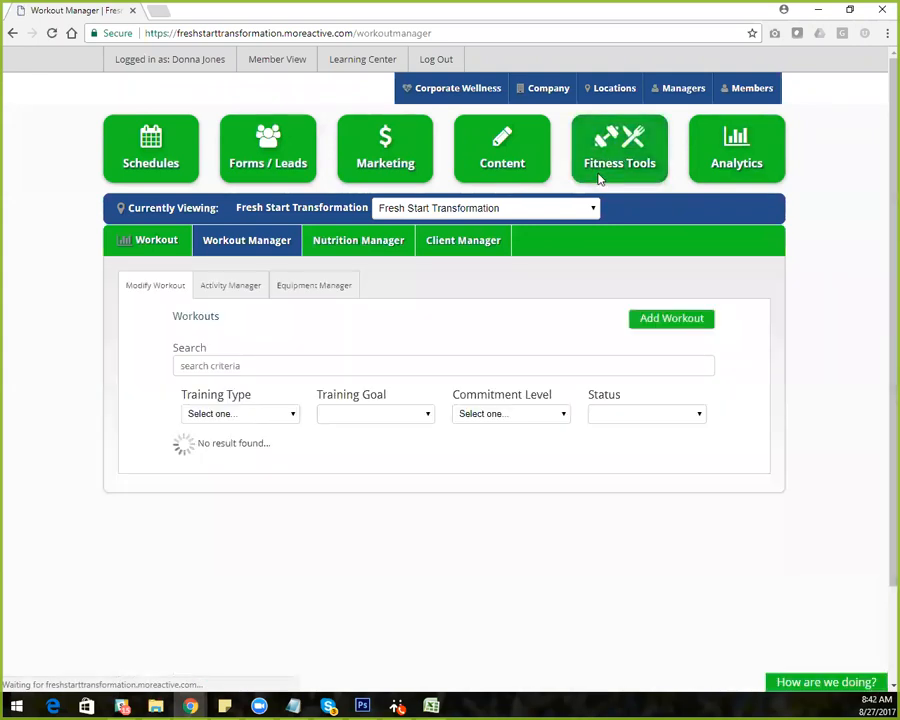
{"action": "left_click", "coordinate": [361, 247]}
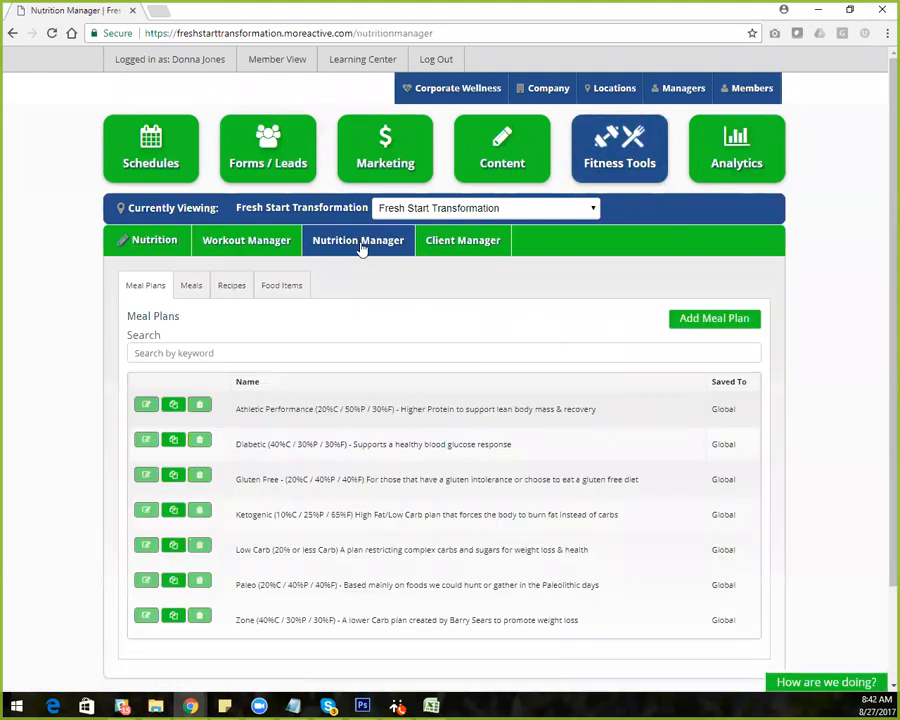
{"action": "left_click", "coordinate": [189, 286]}
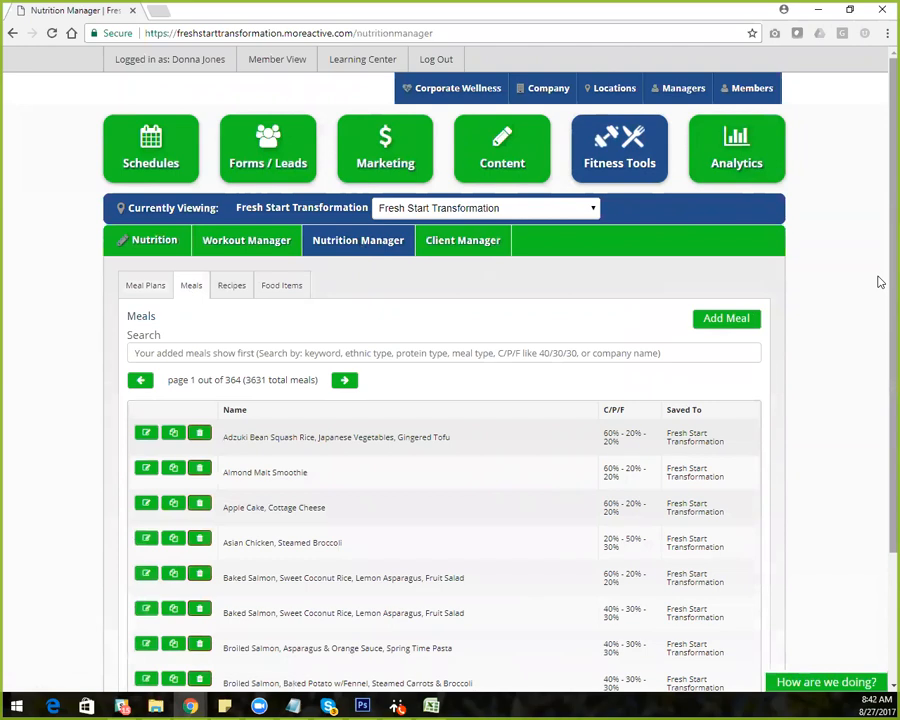
{"action": "scroll", "coordinate": [876, 330], "scroll_direction": "down", "scroll_amount": 2}
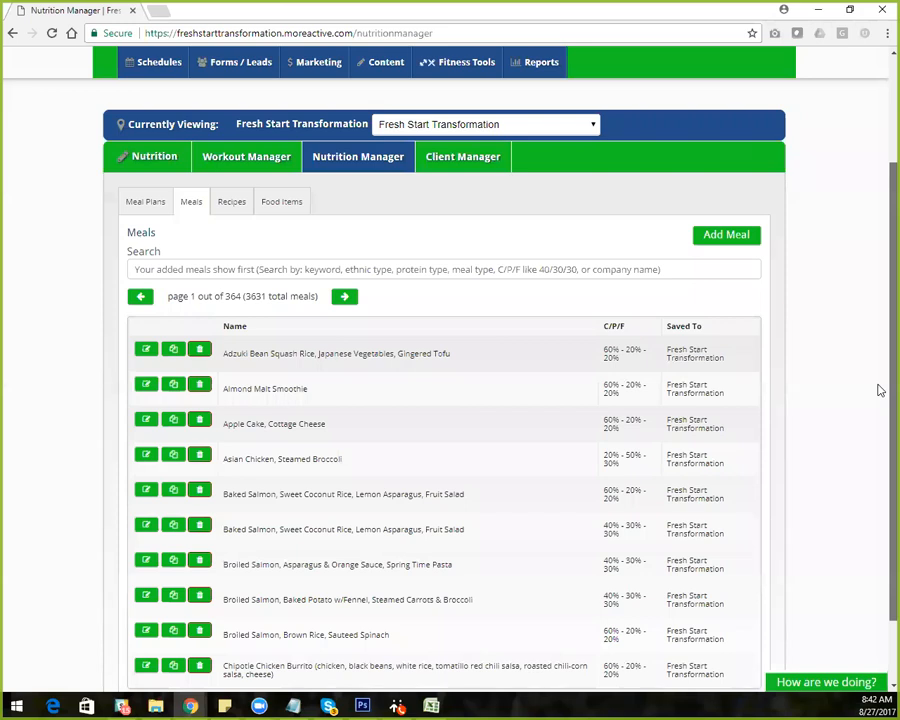
{"action": "scroll", "coordinate": [878, 305], "scroll_direction": "up", "scroll_amount": 2}
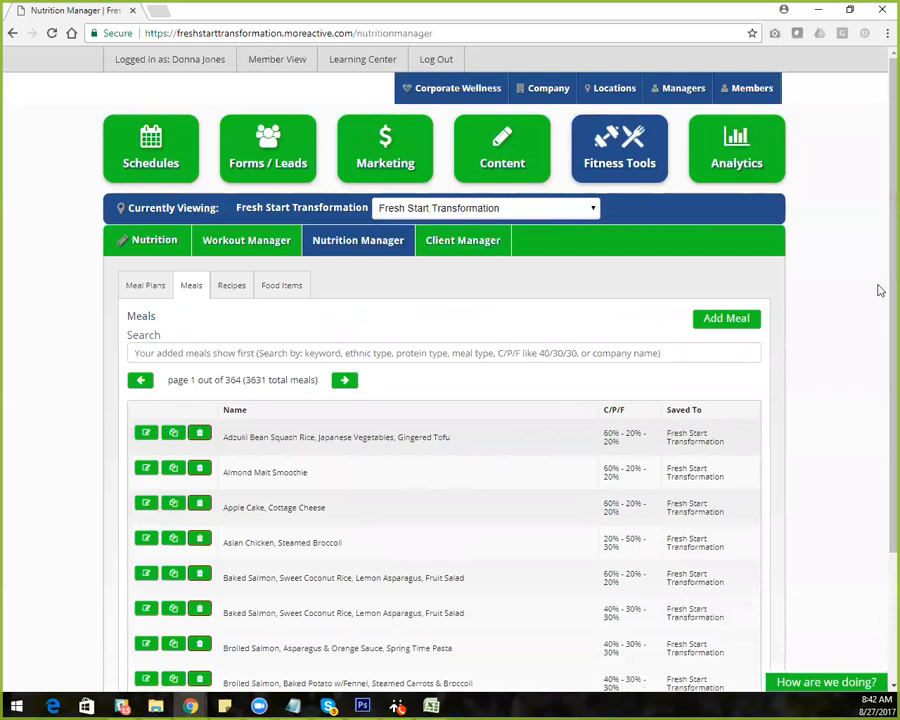
{"action": "left_click", "coordinate": [718, 327]}
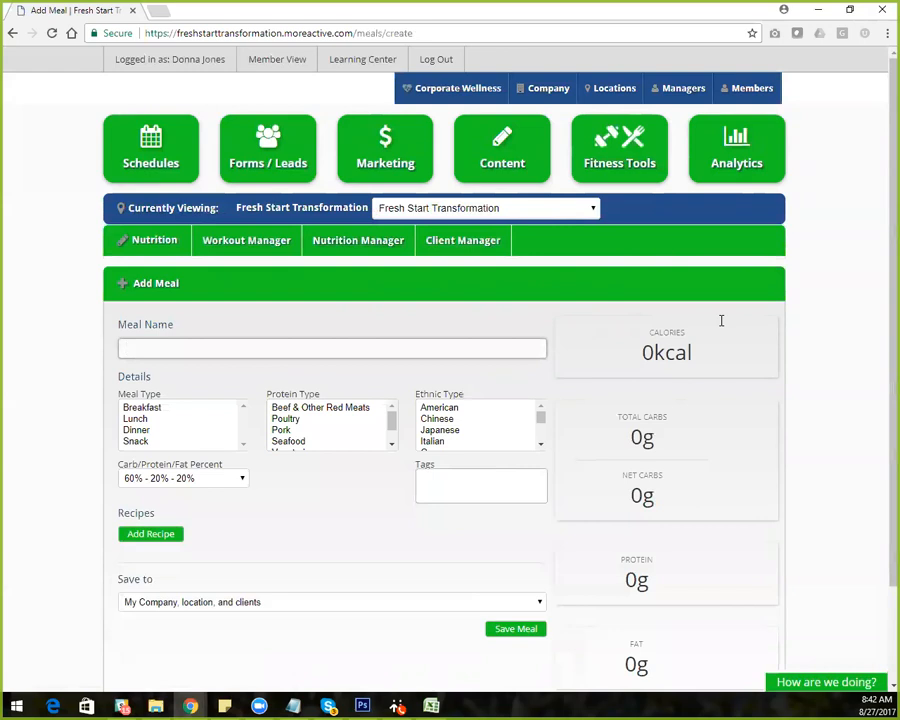
Name the meal "Teriyaki Salmon, Brown Rice and Steamed Broccoli"
{"action": "type", "text": "Teriyaki Salmon"}
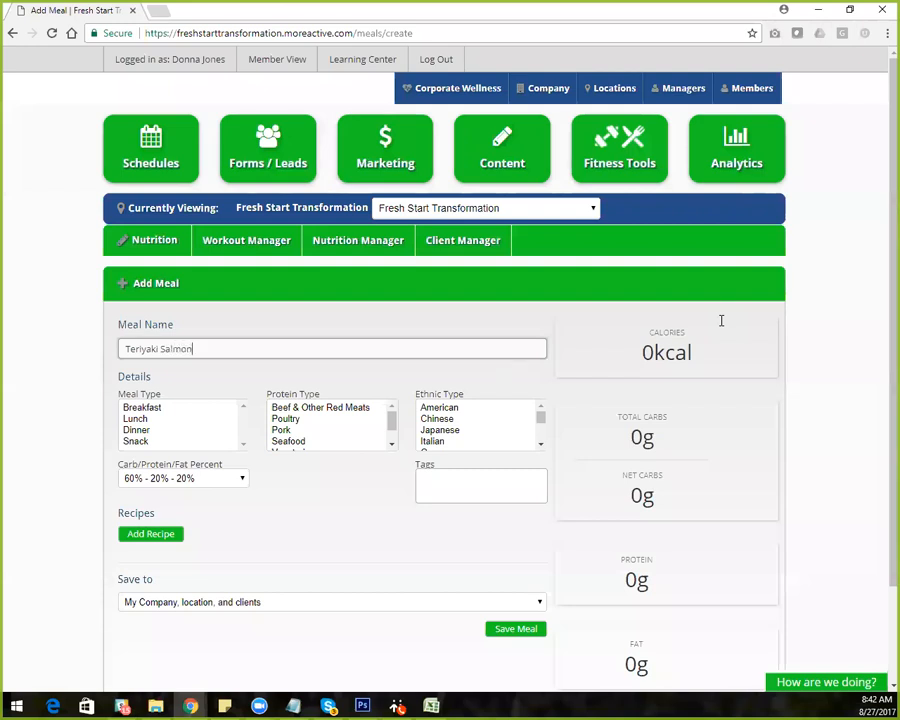
{"action": "type", "text": ". Brown Rice and Steamed "}
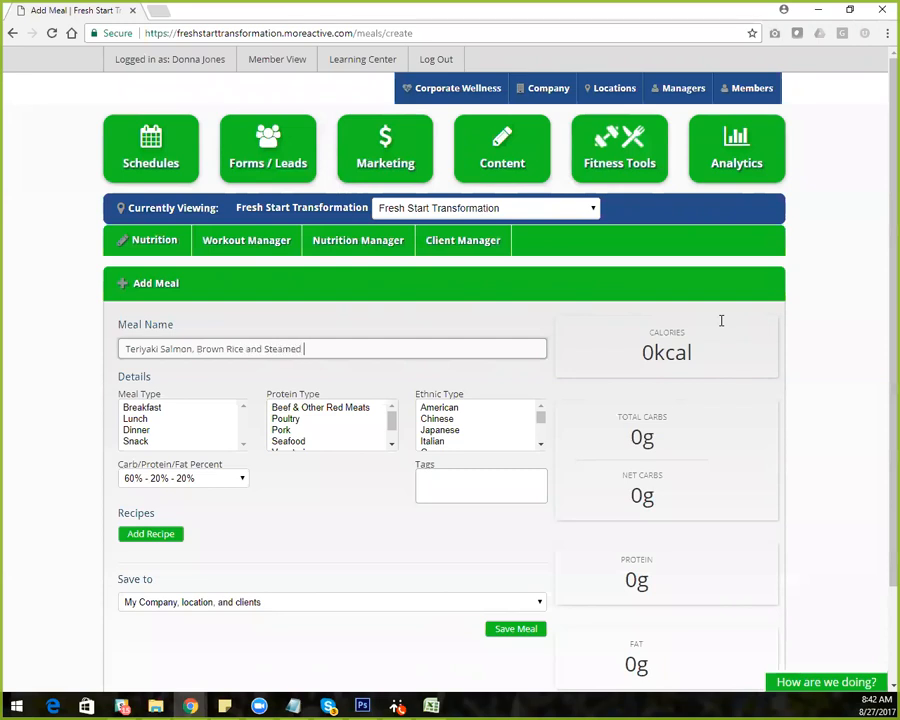
{"action": "type", "text": "Broccoli"}
Set the meal's details to 40% - 30% - 30% carb/protein/fat, Lunch and Dinner, Seafood protein and Japanese ethnic type
{"action": "left_click", "coordinate": [243, 479]}
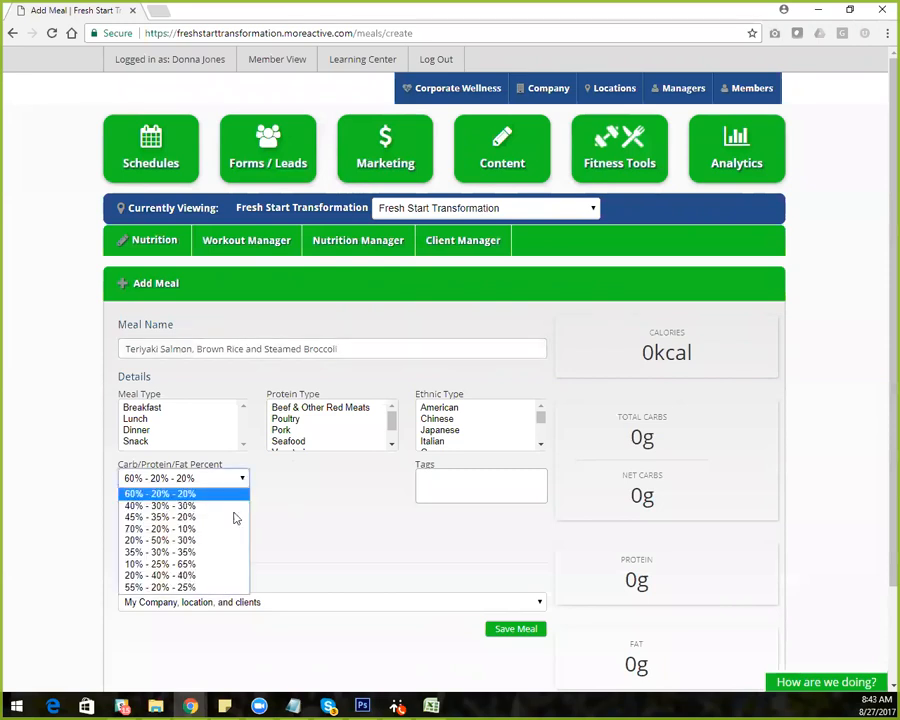
{"action": "left_click", "coordinate": [236, 508]}
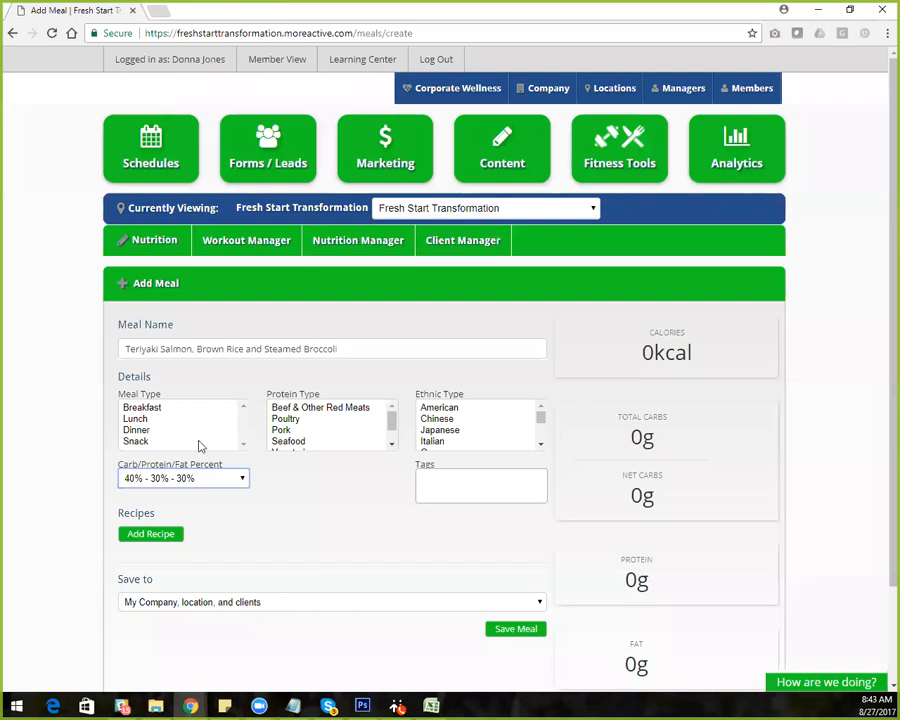
{"action": "left_click", "coordinate": [136, 419]}
{"action": "left_click", "coordinate": [137, 430], "text": "ctrl"}
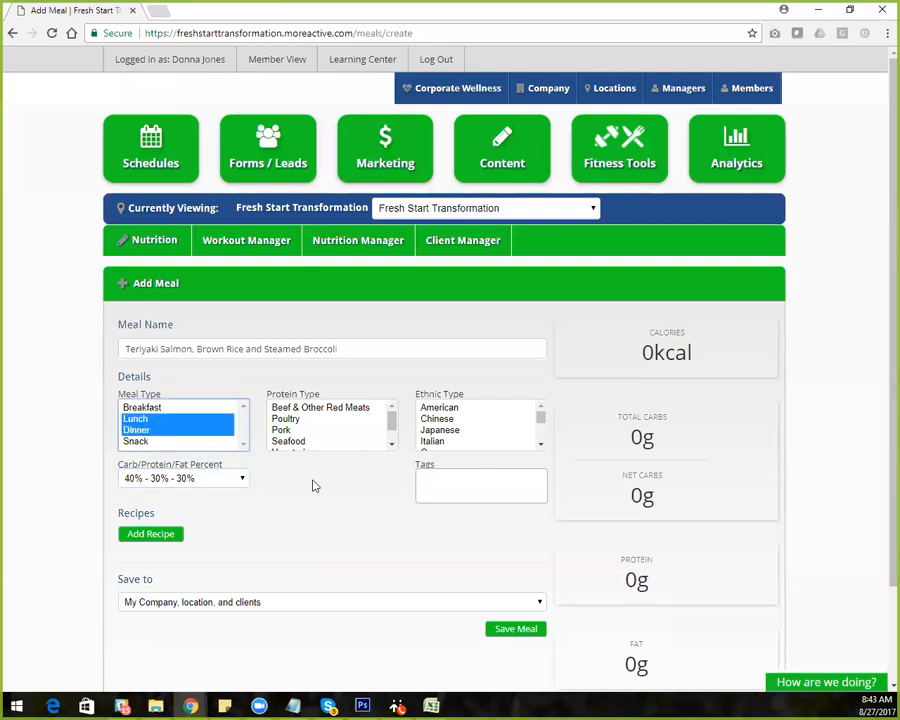
{"action": "left_click", "coordinate": [306, 441]}
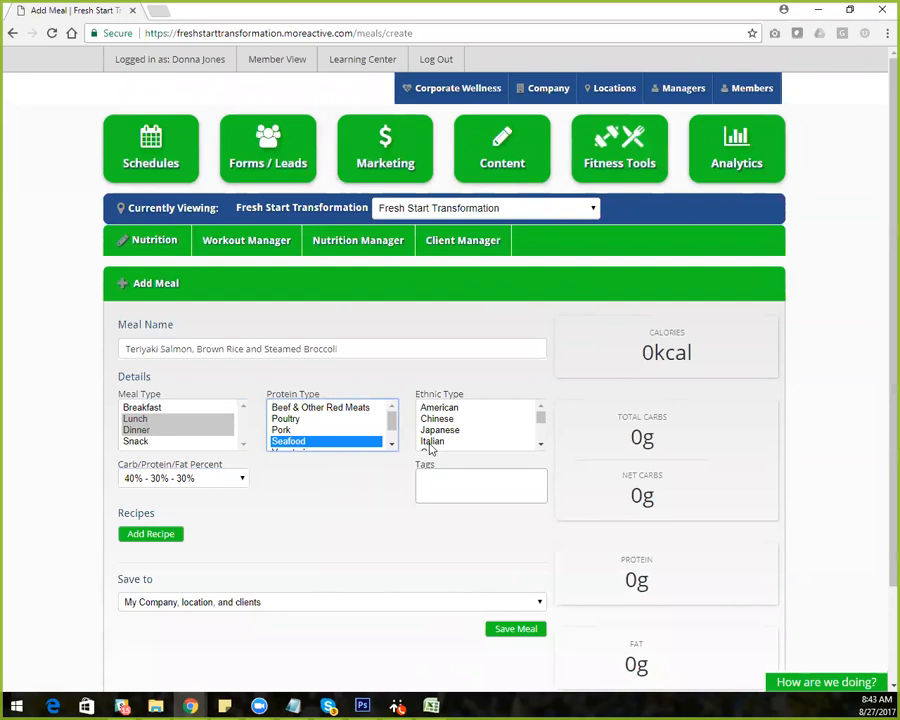
{"action": "left_click", "coordinate": [465, 430]}
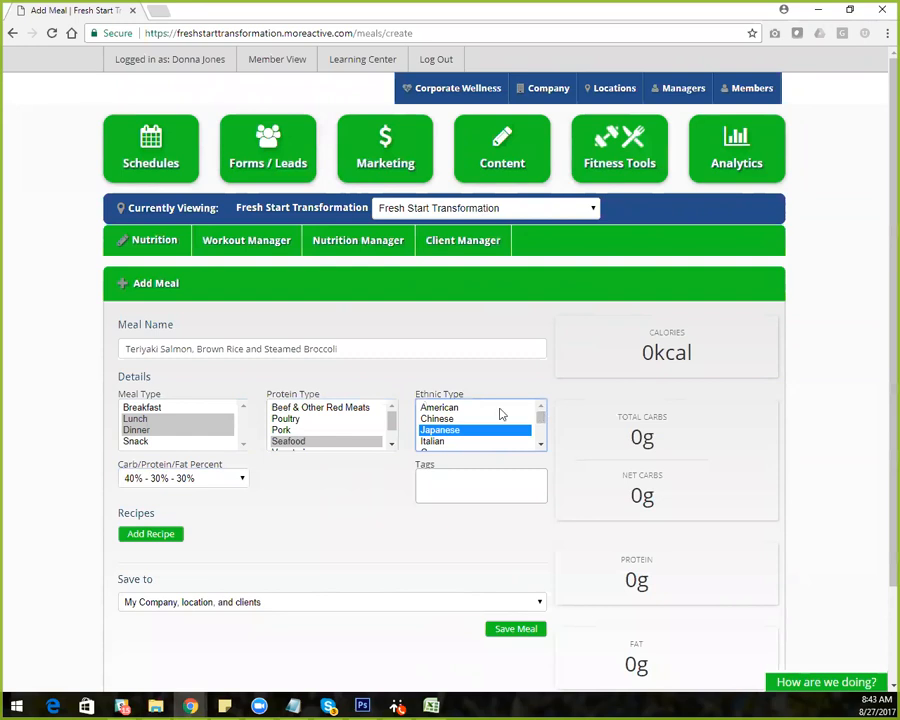
{"action": "mouse_move", "coordinate": [540, 416]}
{"action": "left_mouse_down"}
{"action": "mouse_move", "coordinate": [544, 432]}
{"action": "mouse_move", "coordinate": [544, 423]}
{"action": "left_mouse_up"}
Add the existing capitalised "Zone" tag to the meal
{"action": "left_click", "coordinate": [432, 479]}
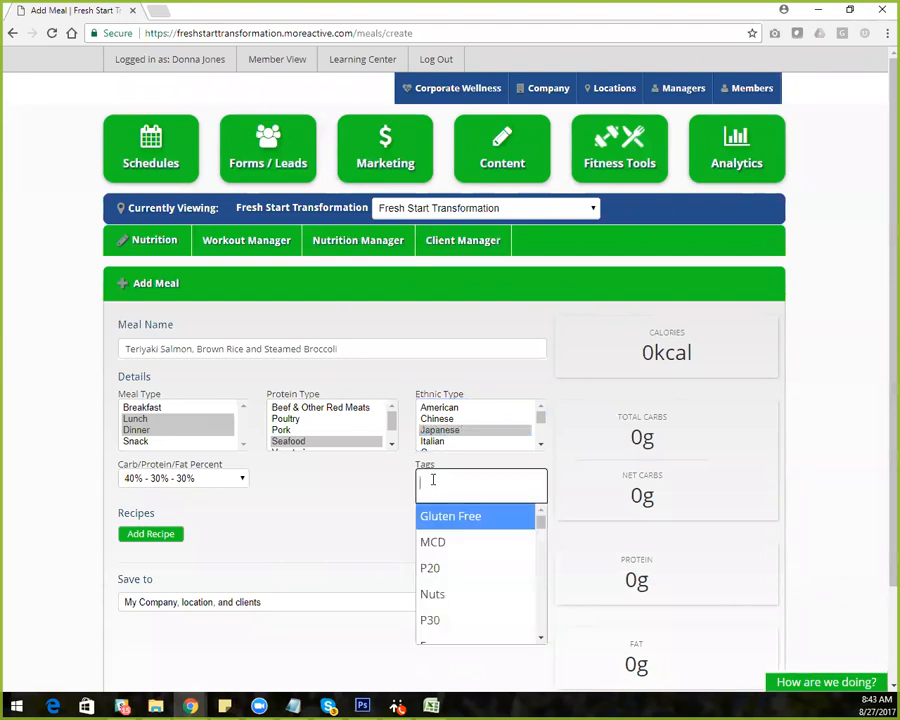
{"action": "type", "text": "zone"}
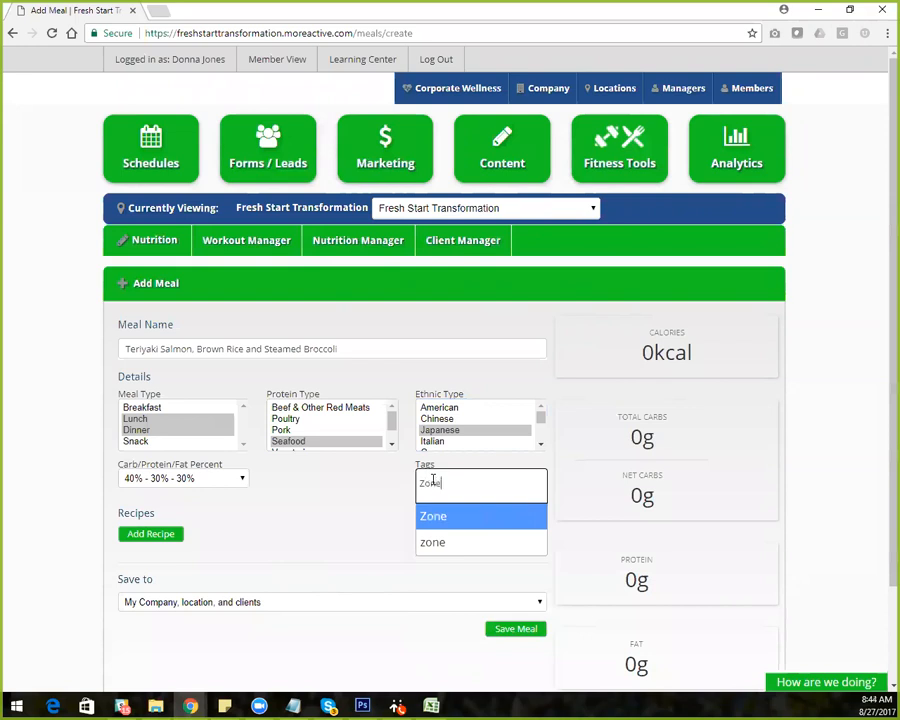
{"action": "key", "text": "Return"}
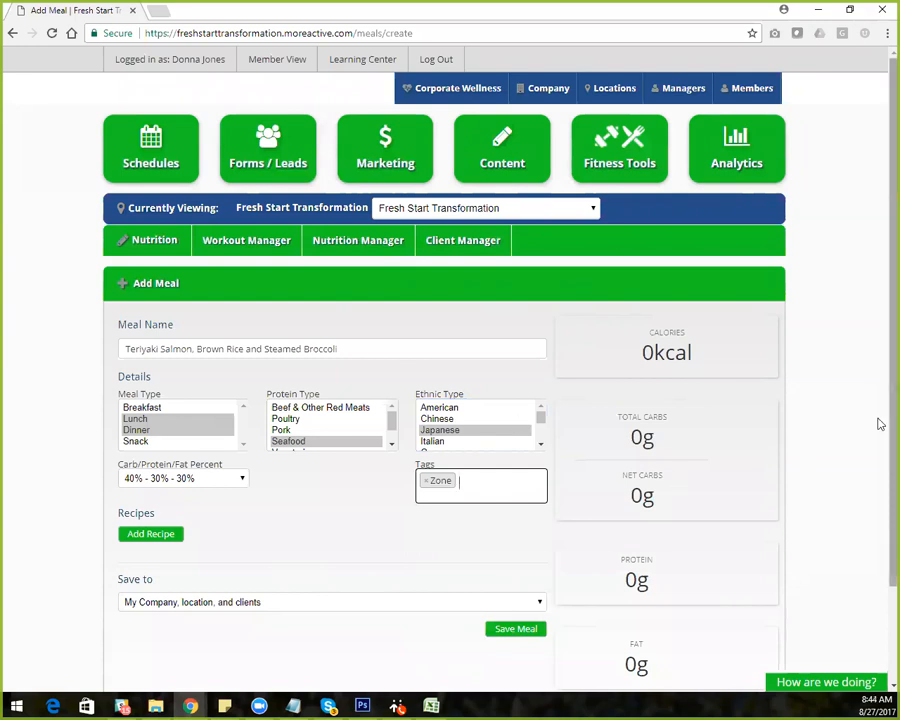
Search the recipes for "teriyaki wild-caught salmon" and add the Teriyaki Wild-Caught Salmon recipe to the meal
{"action": "scroll", "coordinate": [880, 546], "scroll_direction": "down", "scroll_amount": 1}
{"action": "scroll", "coordinate": [878, 543], "scroll_direction": "down", "scroll_amount": 1}
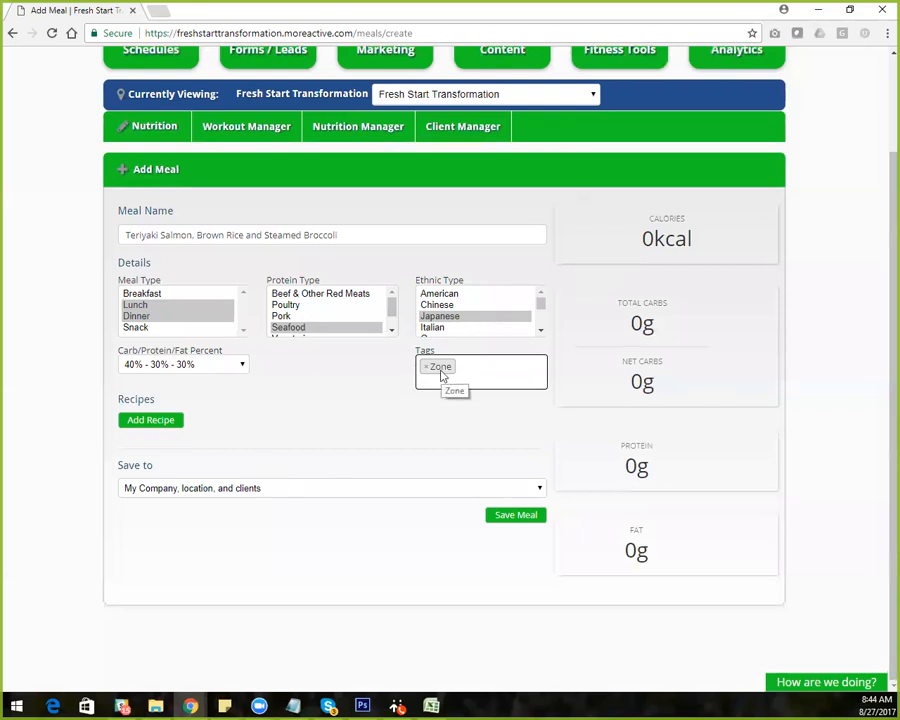
{"action": "left_click", "coordinate": [152, 421]}
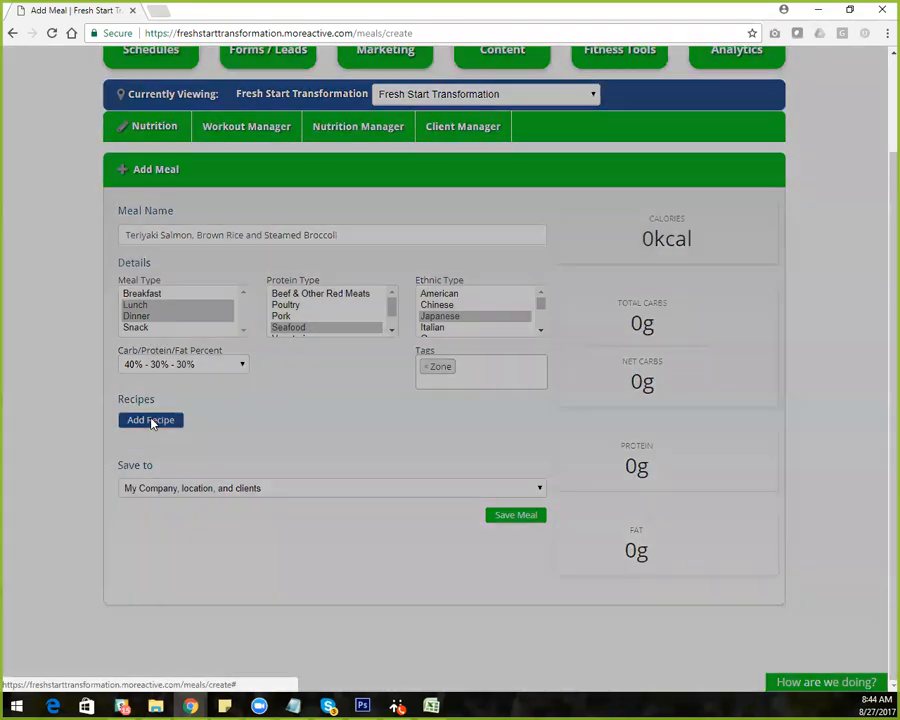
{"action": "left_click", "coordinate": [168, 186]}
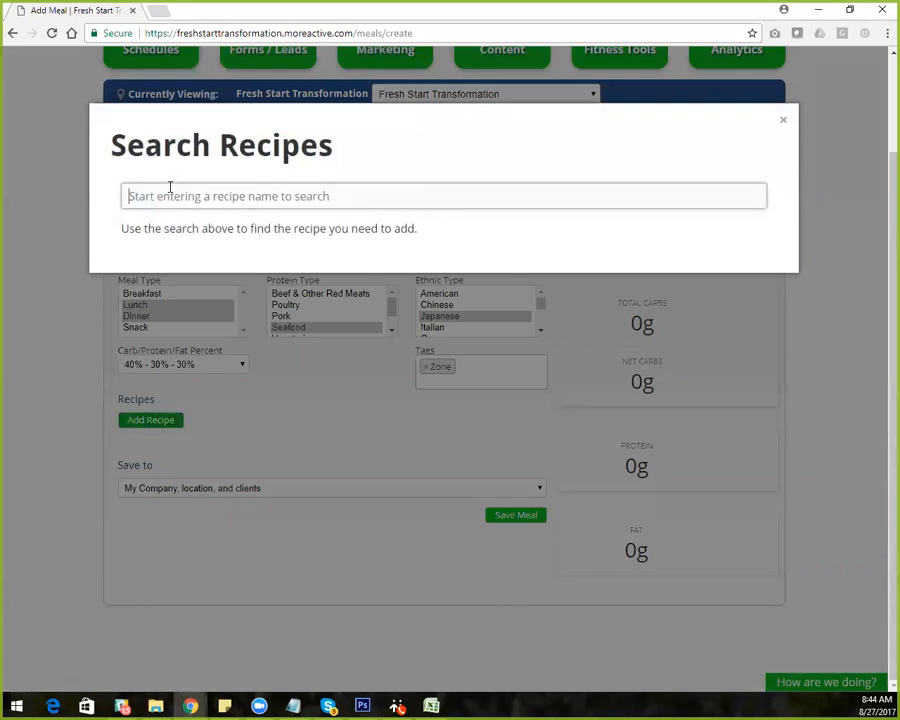
{"action": "type", "text": "B"}
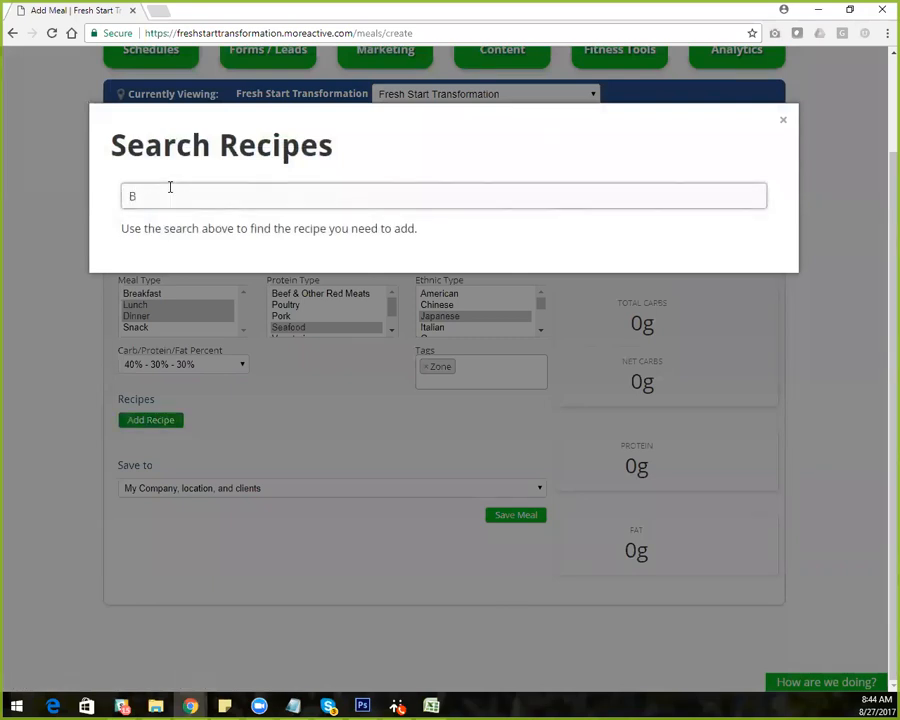
{"action": "key", "text": "BackSpace"}
{"action": "type", "text": "teriyaki"}
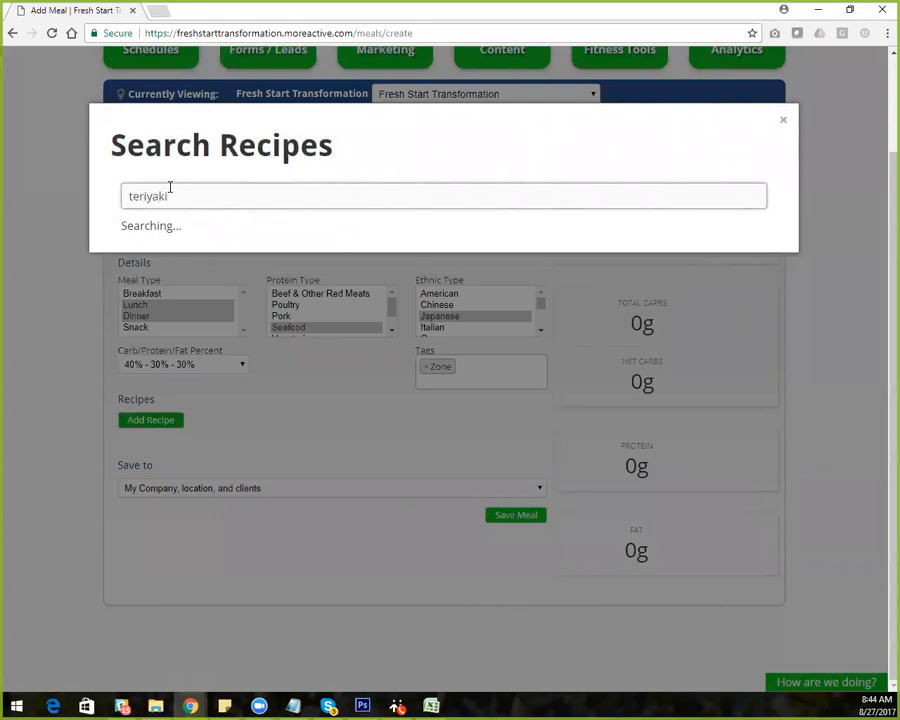
{"action": "type", "text": " wild"}
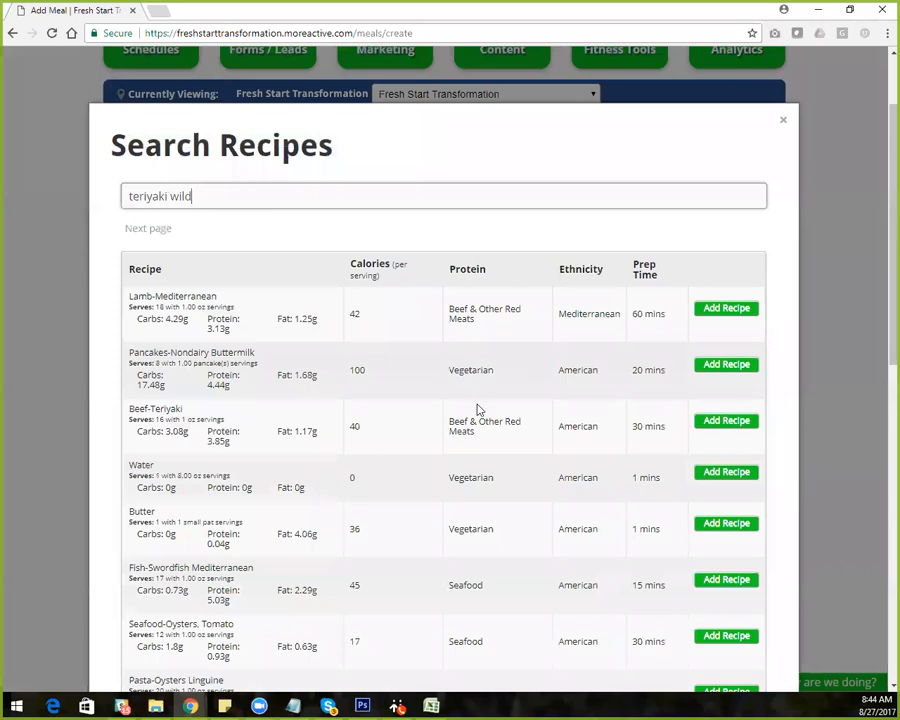
{"action": "type", "text": "-caught salmon"}
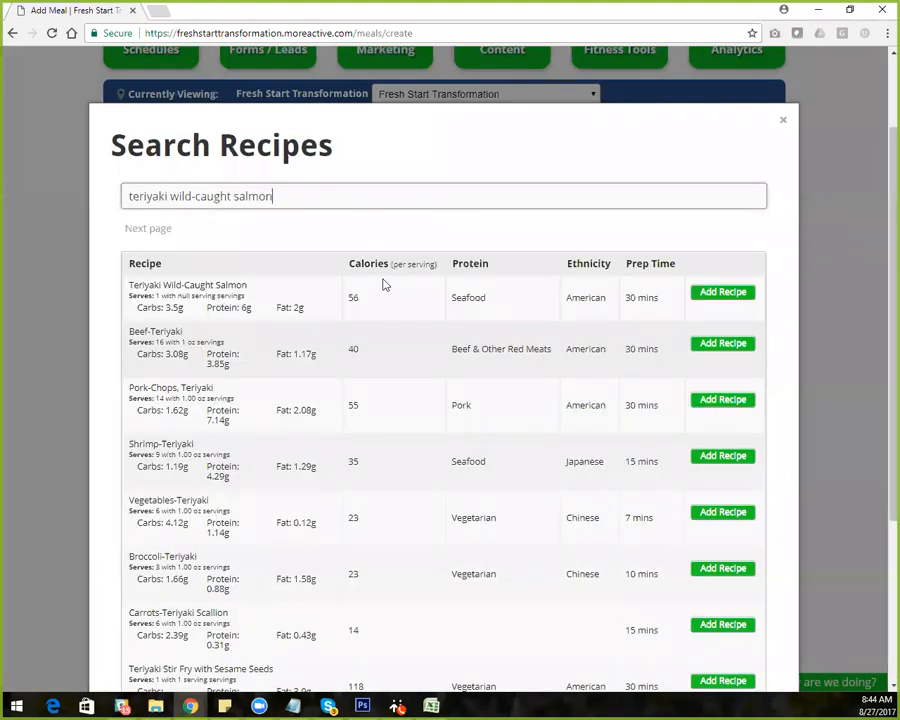
{"action": "left_click", "coordinate": [716, 295]}
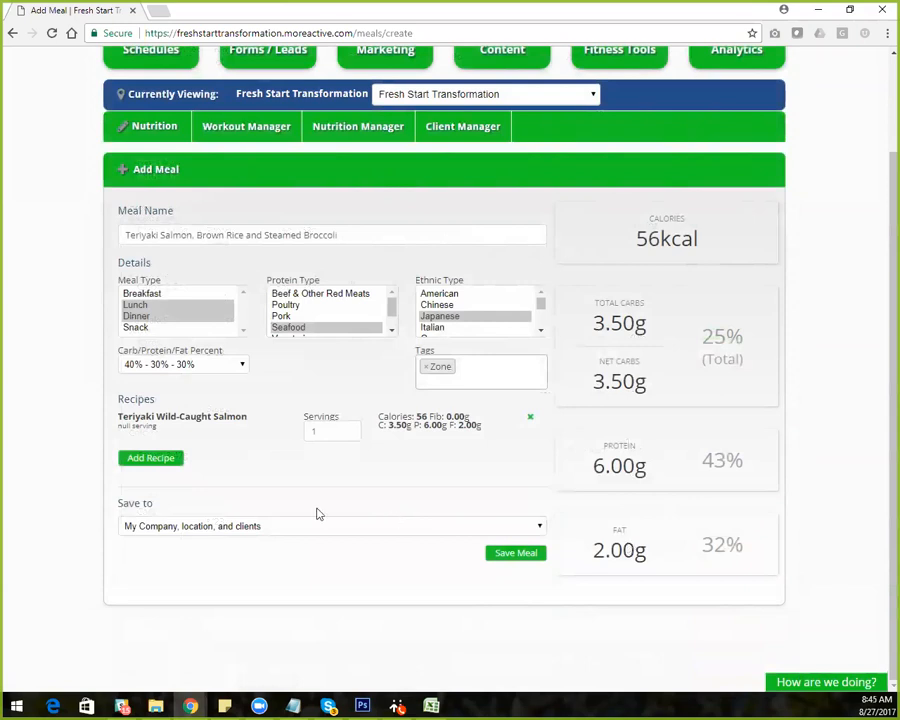
Search the recipes for "brown rice (1/8 cup)" and add the Brown Rice (1/8 Cup) recipe to the meal
{"action": "left_click", "coordinate": [155, 463]}
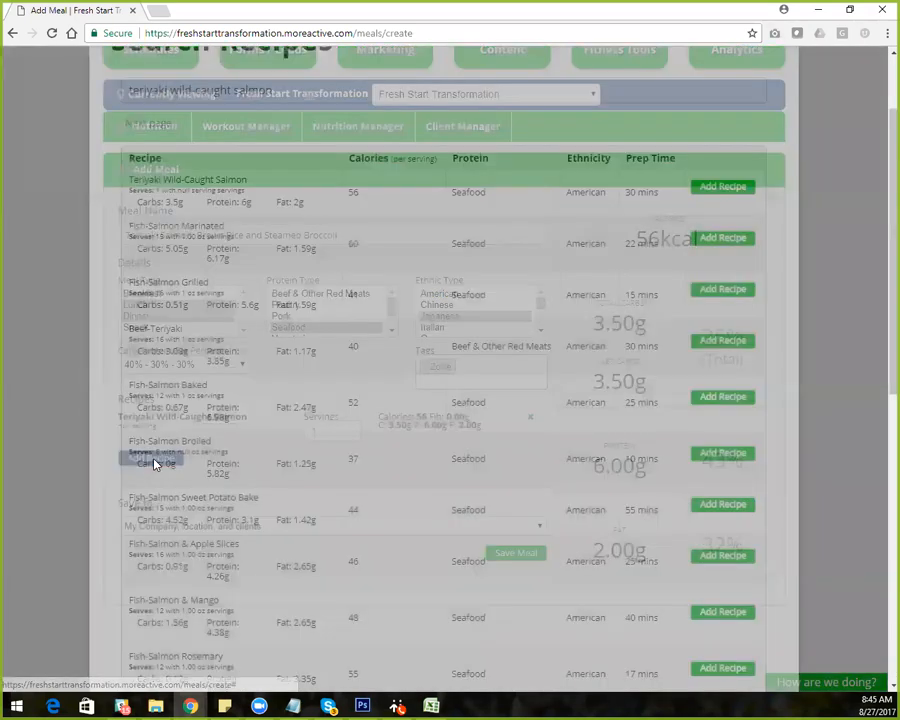
{"action": "left_click_drag", "start_coordinate": [272, 196], "coordinate": [88, 201]}
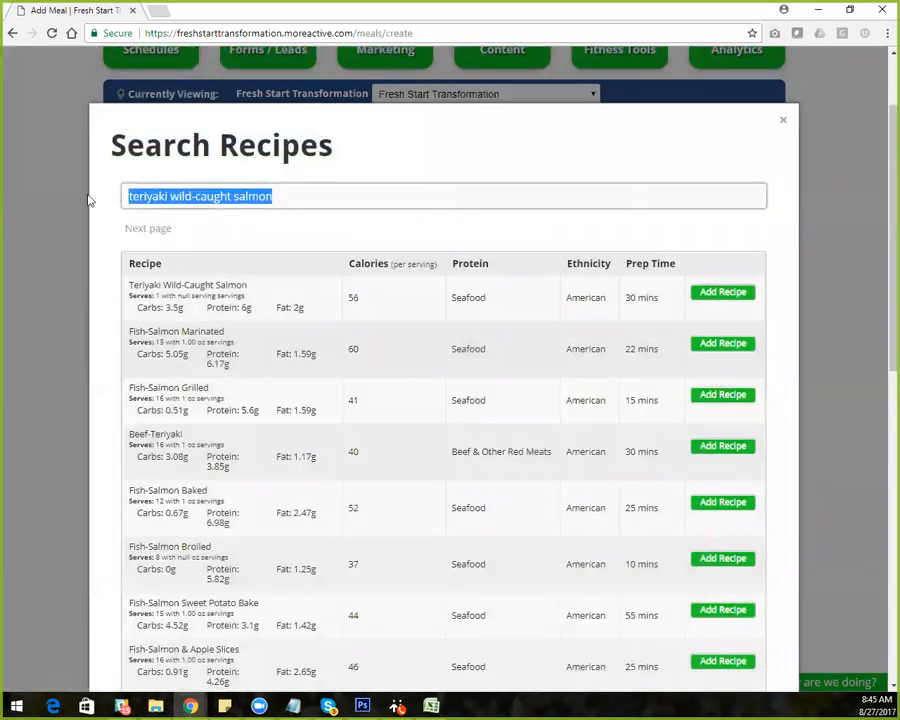
{"action": "type", "text": "brown rice (1/8"}
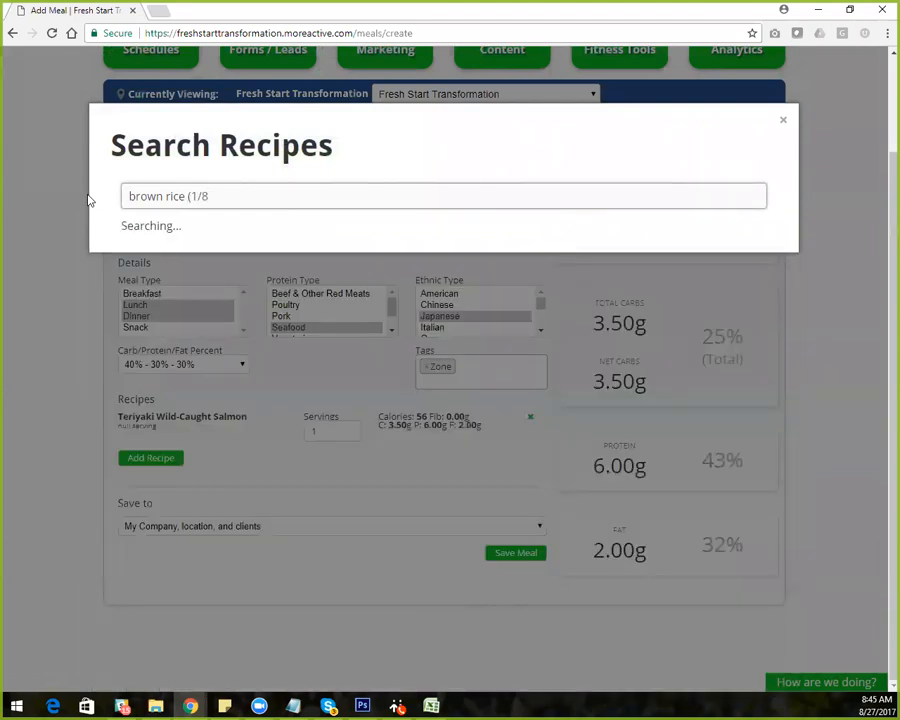
{"action": "type", "text": "p)"}
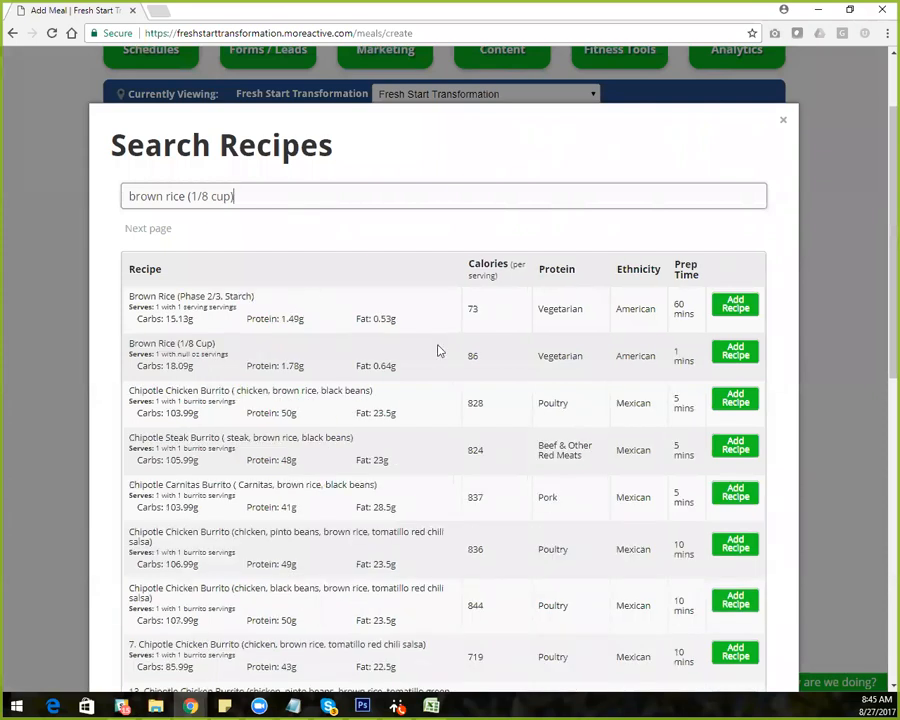
{"action": "left_click", "coordinate": [729, 356]}
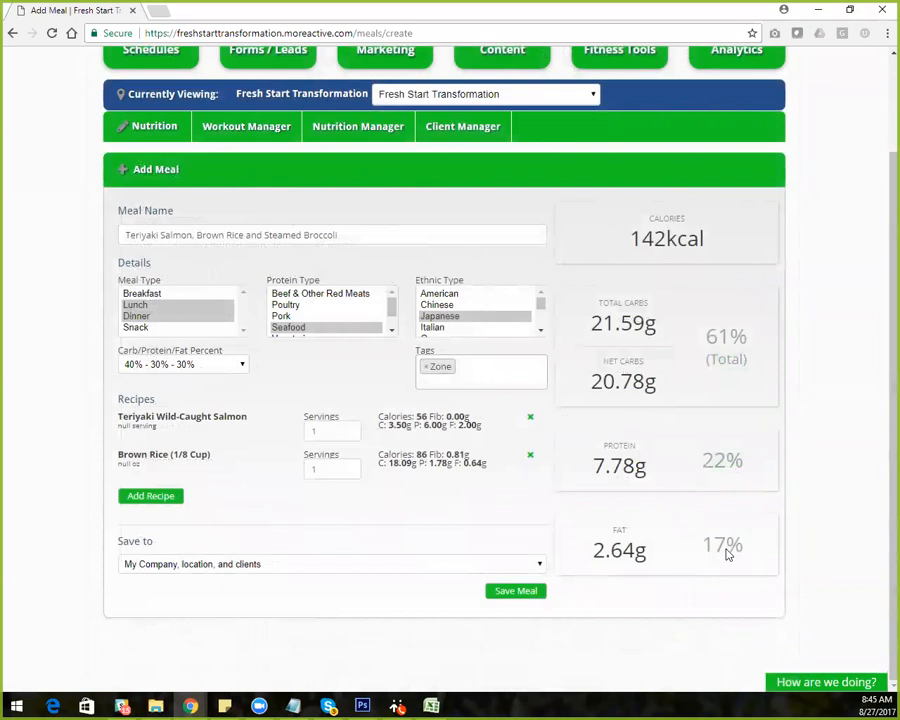
Search the recipes for "broccoli" and add the Broccoli-Fresh Steamed recipe to the meal
{"action": "left_click", "coordinate": [156, 505]}
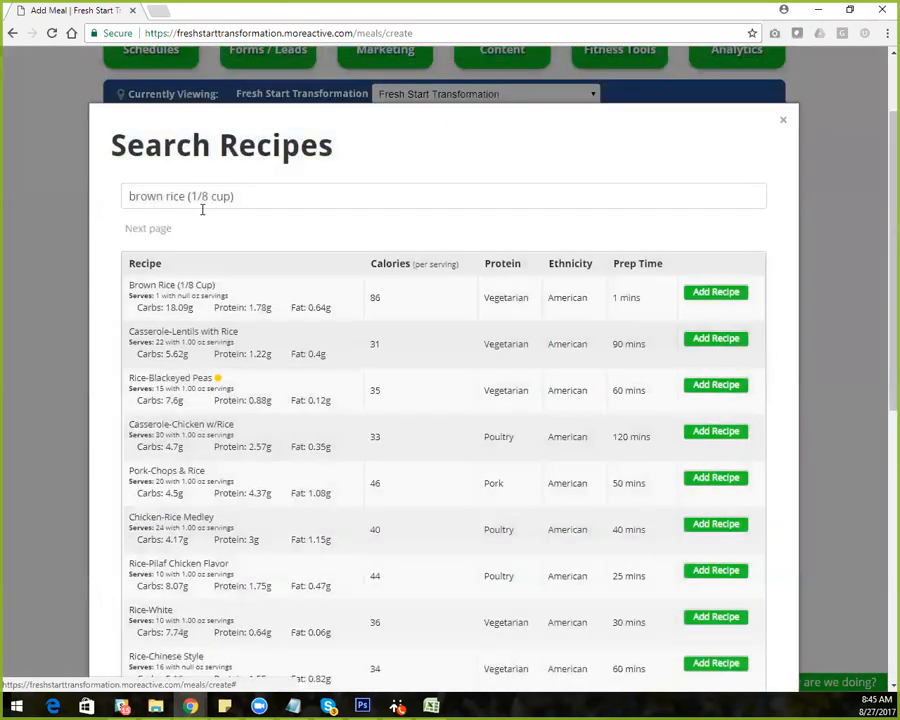
{"action": "left_click_drag", "start_coordinate": [245, 196], "coordinate": [83, 198]}
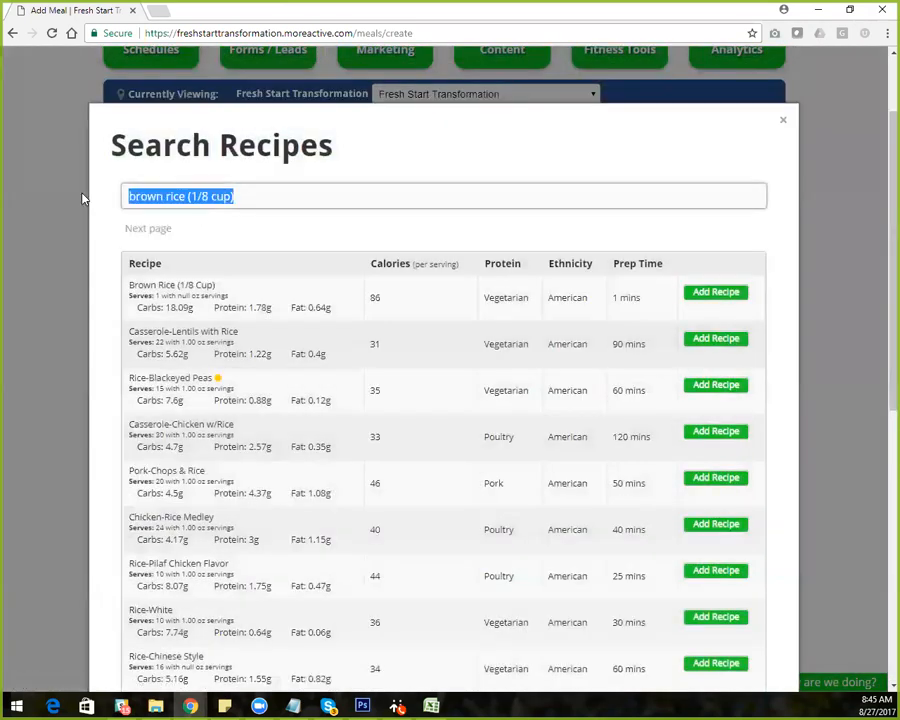
{"action": "type", "text": "broc"}
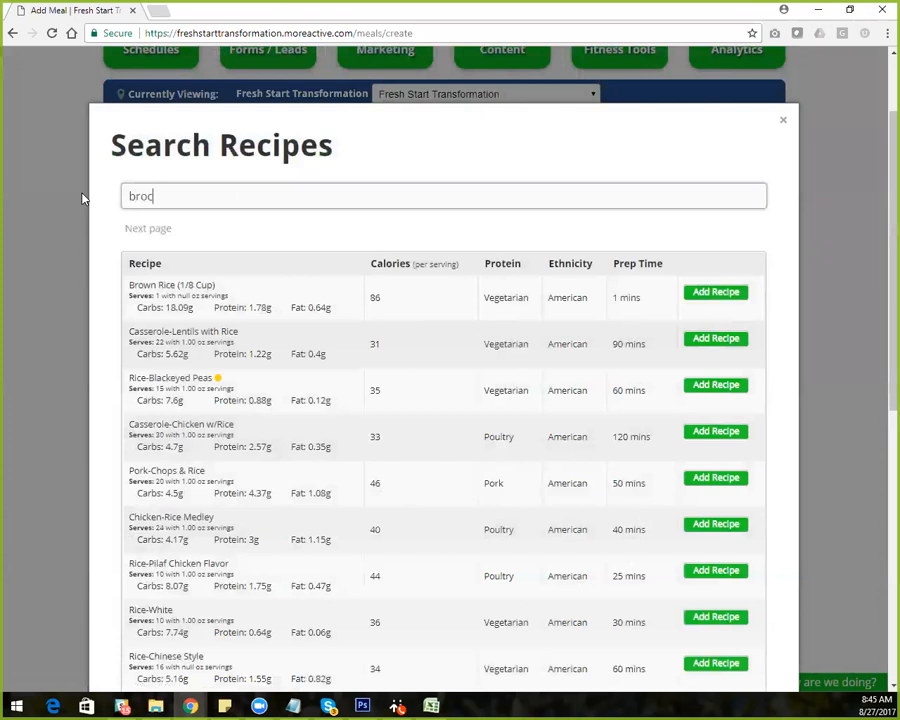
{"action": "type", "text": "coli"}
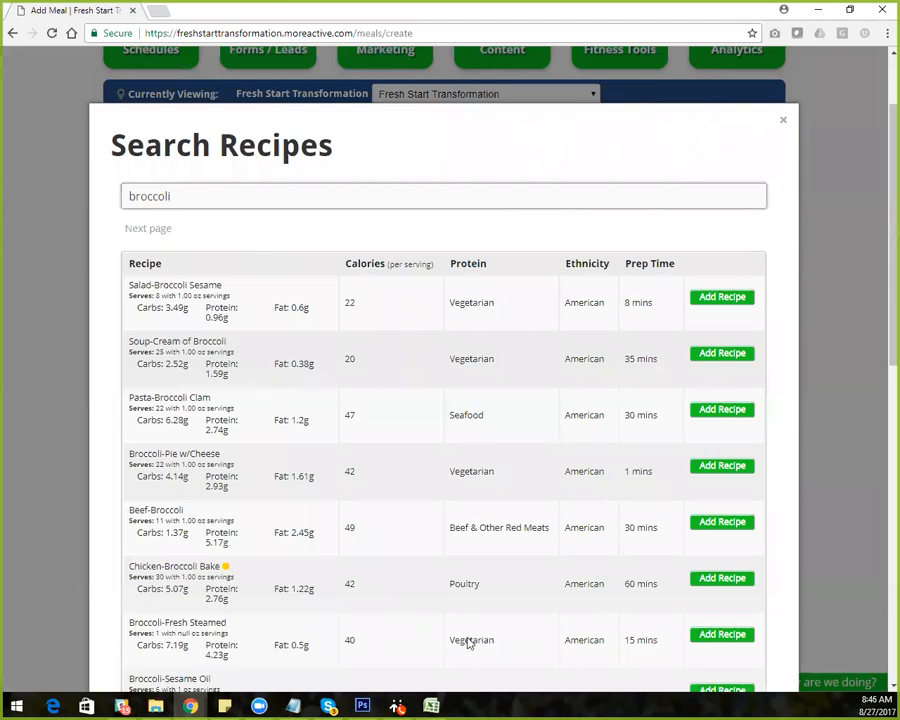
{"action": "left_click", "coordinate": [714, 638]}
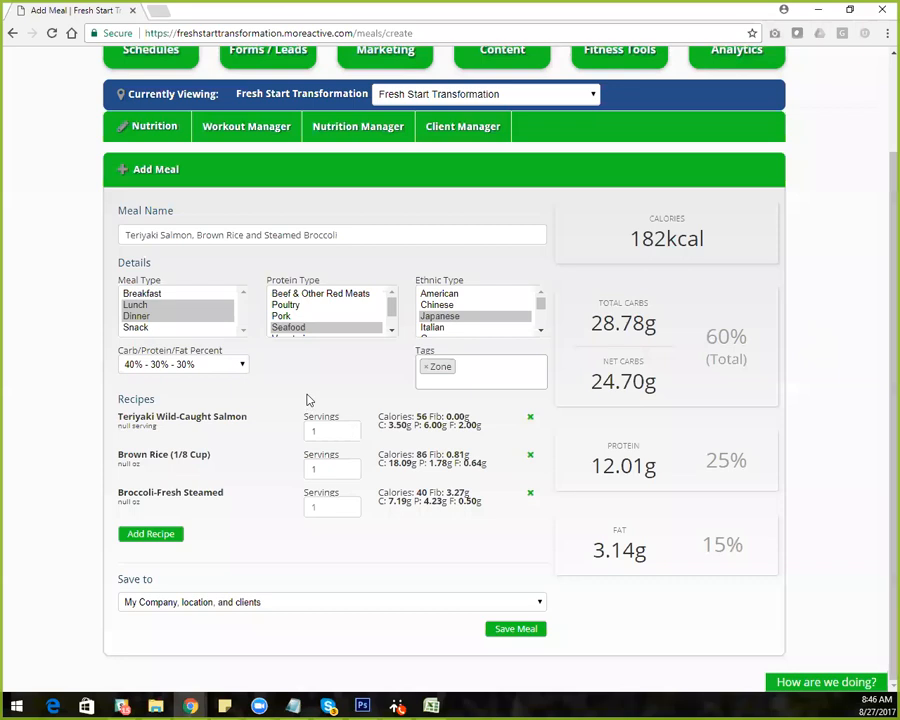
Set the servings of Teriyaki Wild-Caught Salmon to 3 and apply the change
{"action": "double_click", "coordinate": [312, 430]}
{"action": "type", "text": "3"}
{"action": "left_click", "coordinate": [378, 541]}
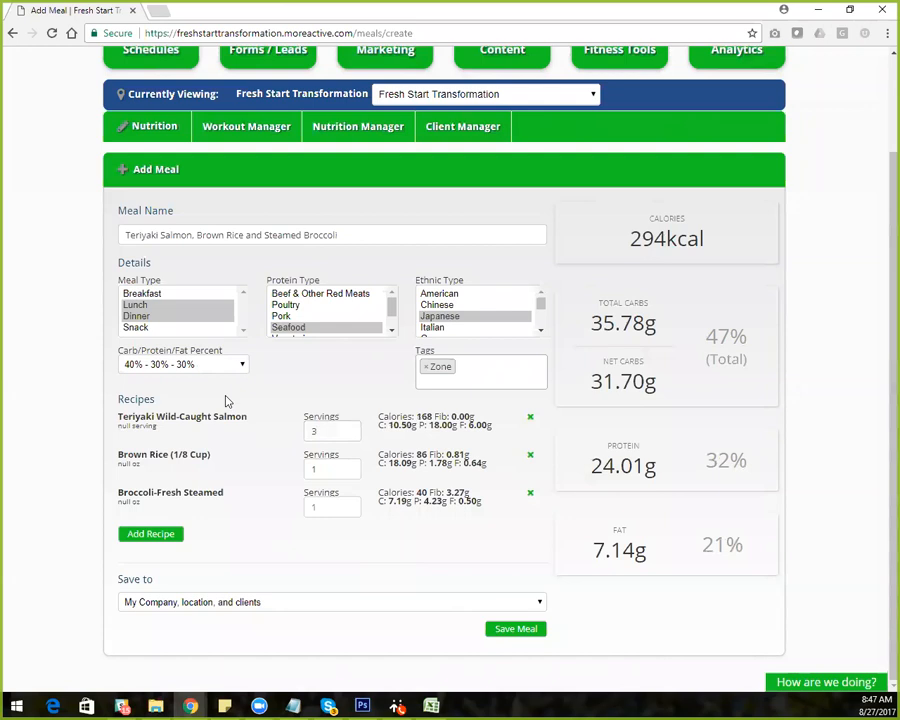
Save the meal with its sharing scope set to My Company, location, and clients
{"action": "left_click", "coordinate": [246, 602]}
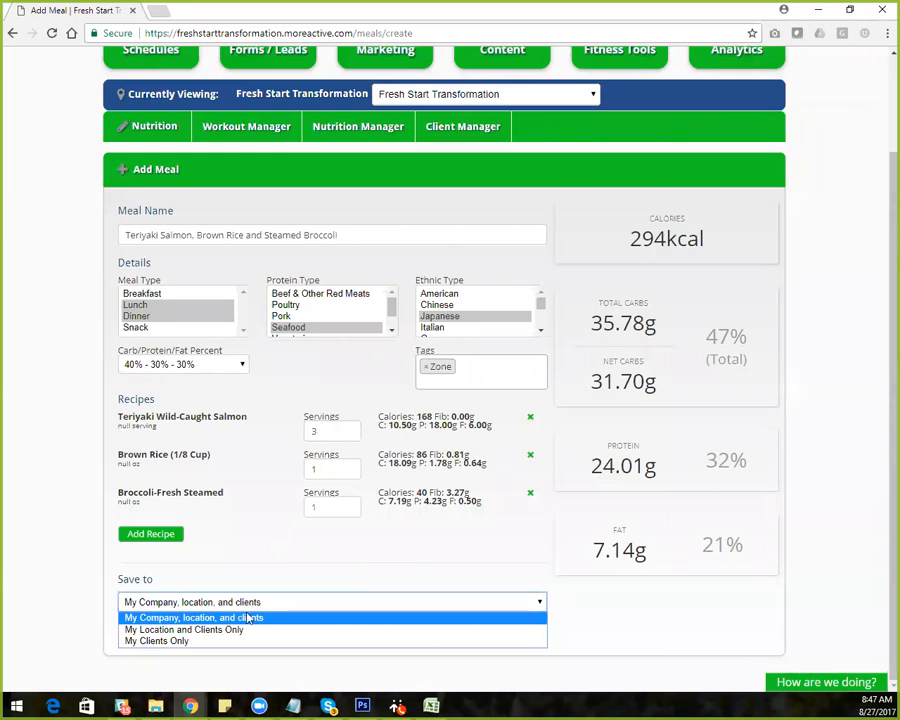
{"action": "left_click", "coordinate": [247, 617]}
{"action": "left_click", "coordinate": [252, 601]}
{"action": "left_click", "coordinate": [253, 603]}
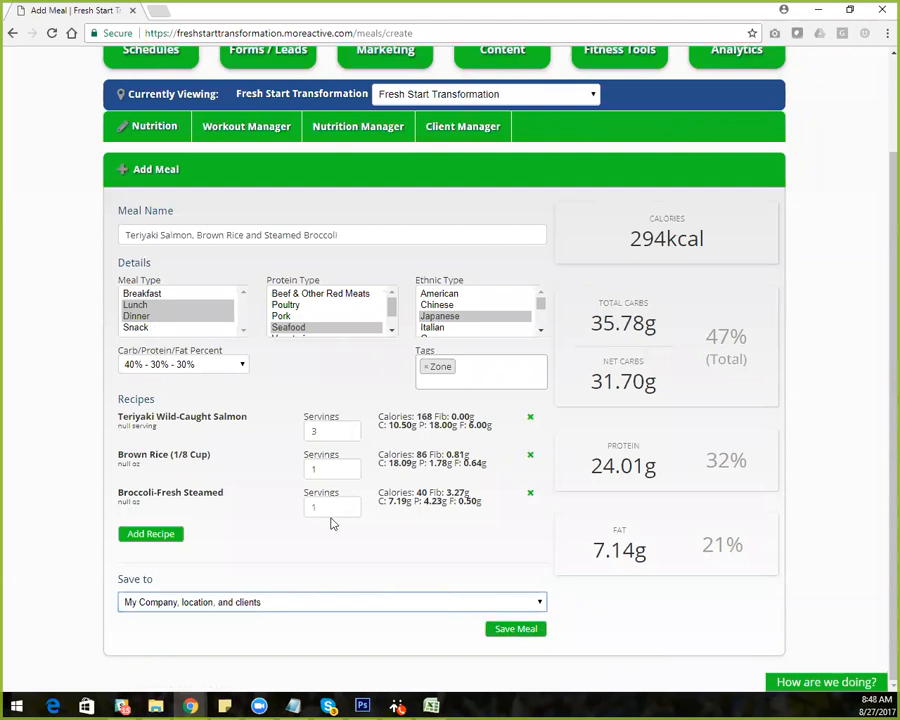
{"action": "left_click", "coordinate": [513, 630]}
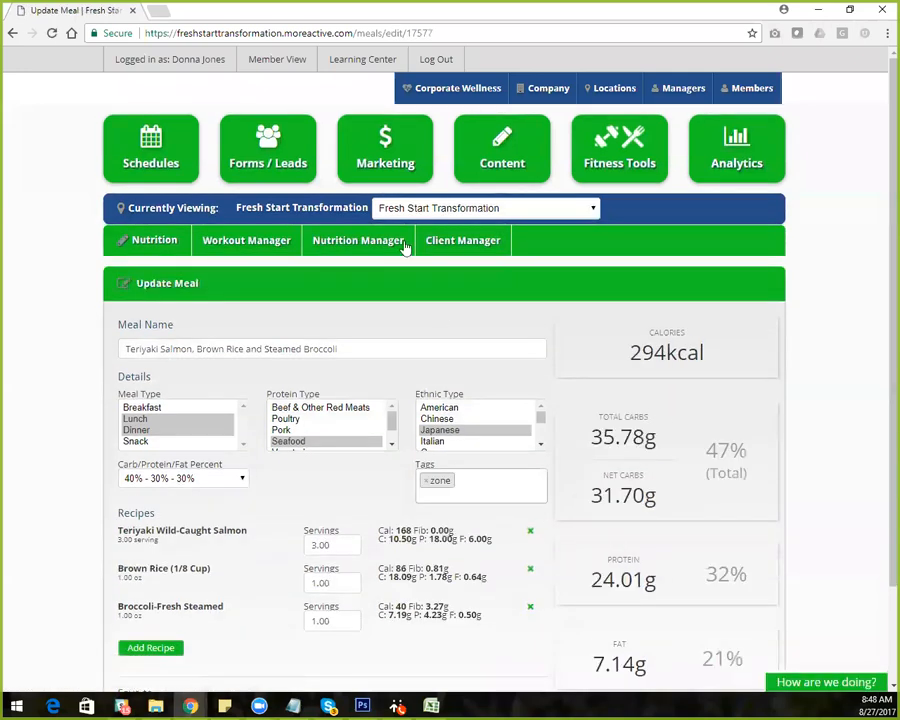
Search the Nutrition Manager's meals for "salmon" and highlight the name of the Teriyaki Salmon, Brown Rice and Steamed Broccoli meal
{"action": "left_click", "coordinate": [348, 242]}
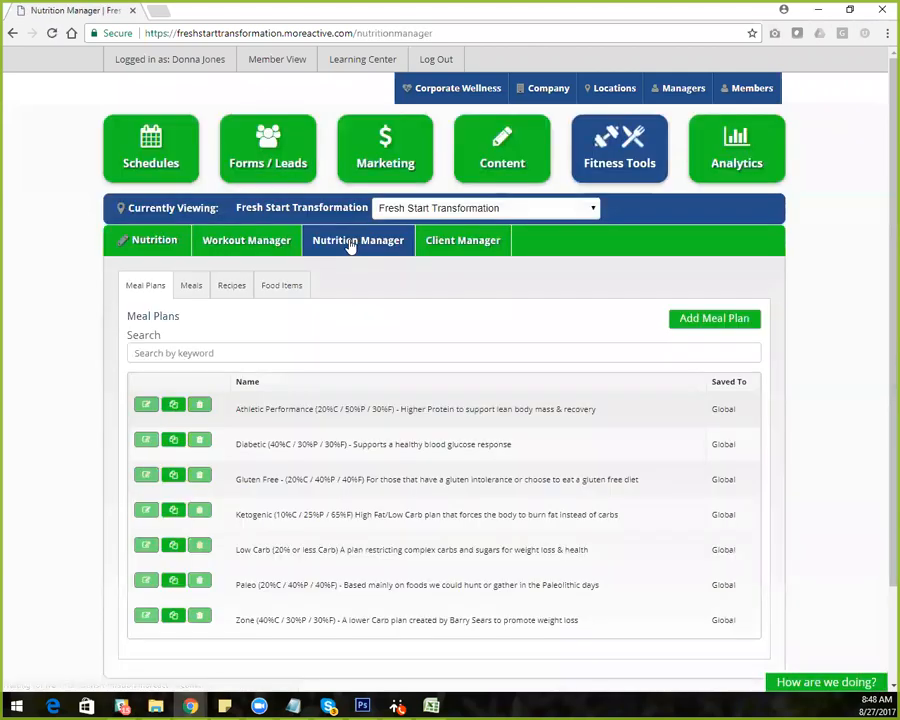
{"action": "left_click", "coordinate": [190, 288]}
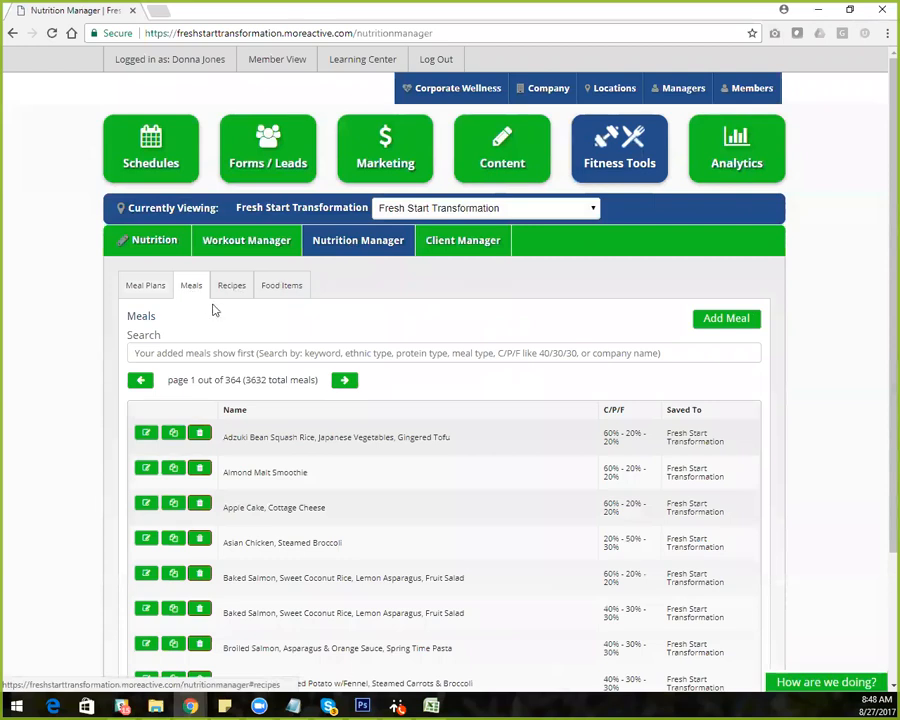
{"action": "left_click", "coordinate": [196, 352]}
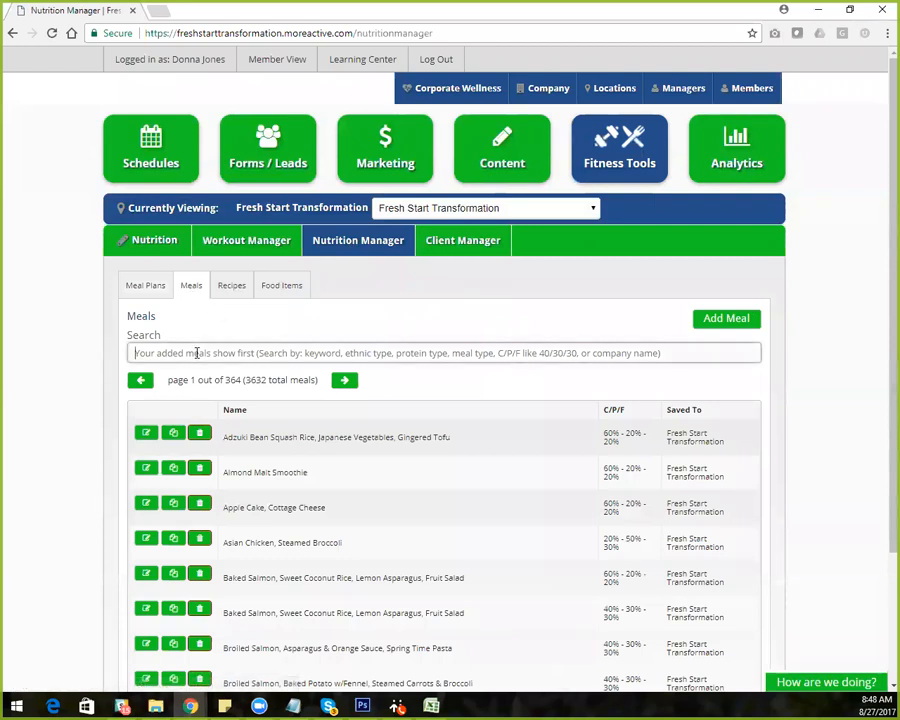
{"action": "type", "text": "salmon"}
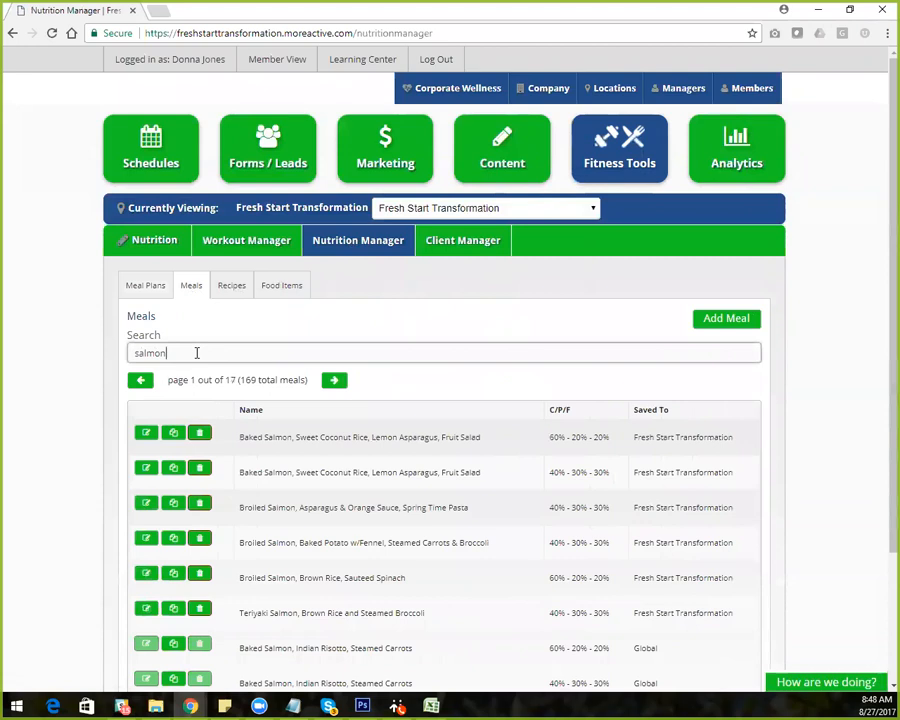
{"action": "scroll", "coordinate": [880, 448], "scroll_direction": "down", "scroll_amount": 2}
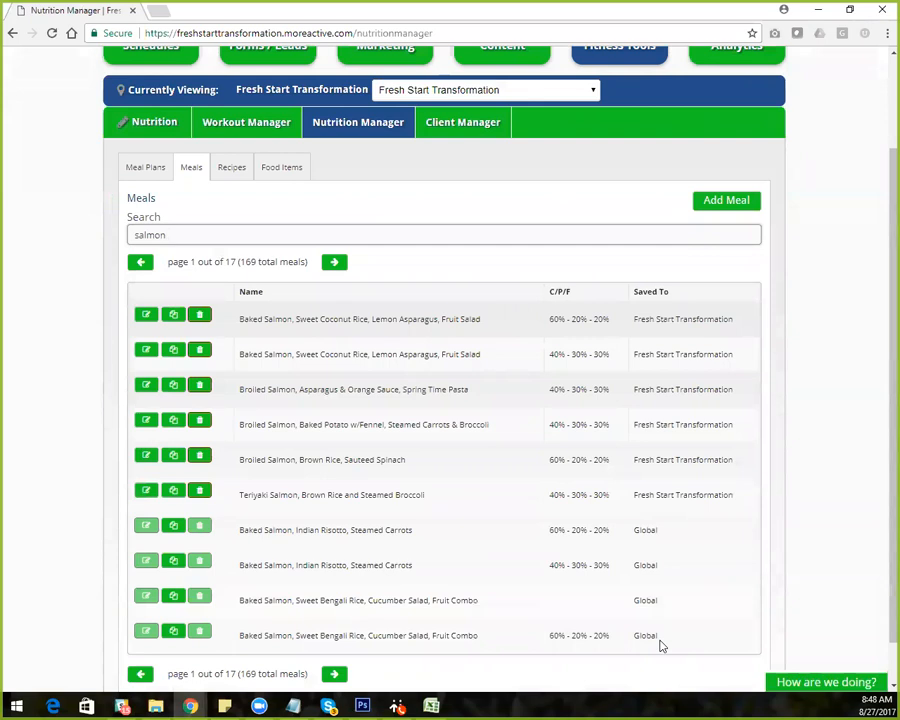
{"action": "left_click_drag", "start_coordinate": [241, 500], "coordinate": [426, 503]}
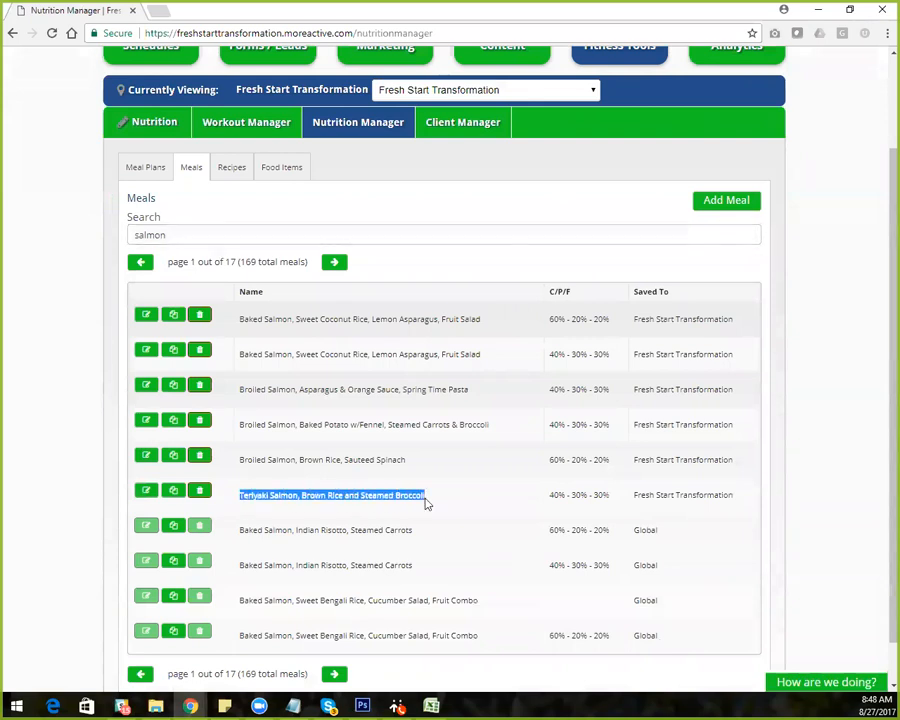